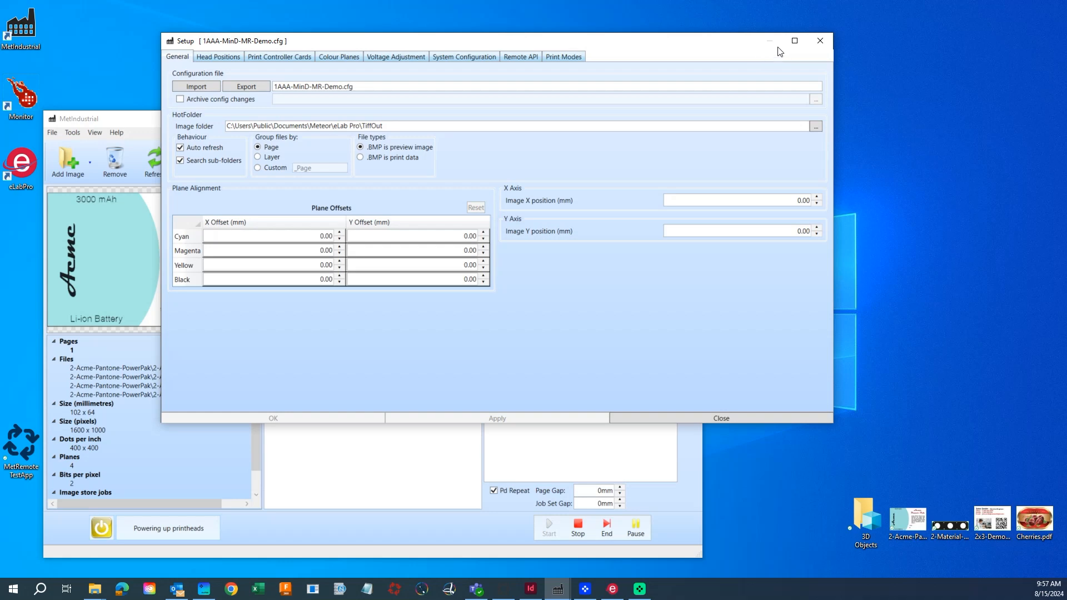
Close the Setup window, then open the message log for review and close it.
click(824, 46)
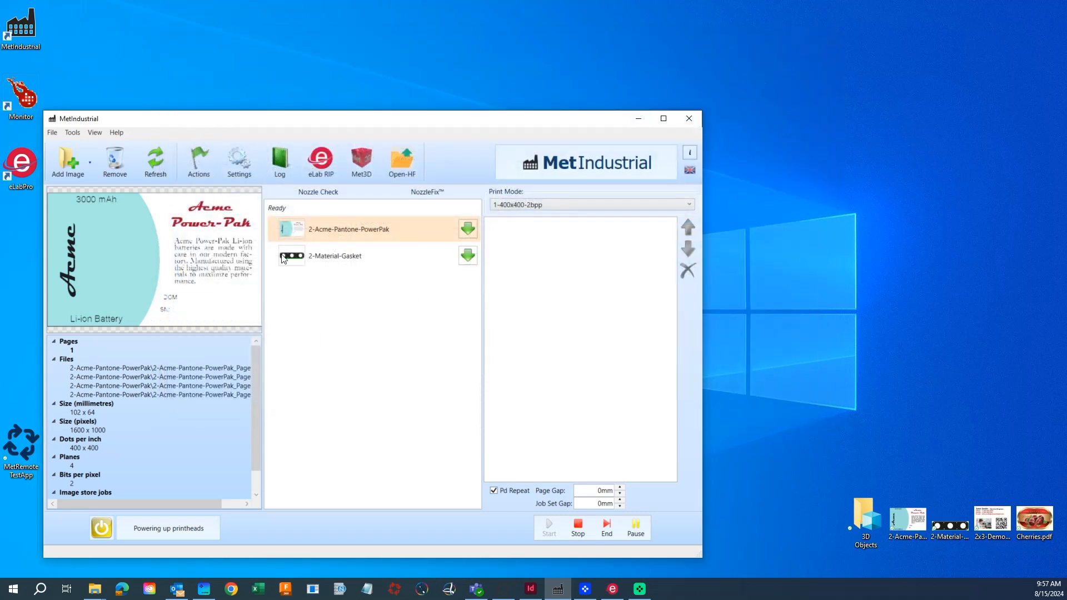
click(277, 162)
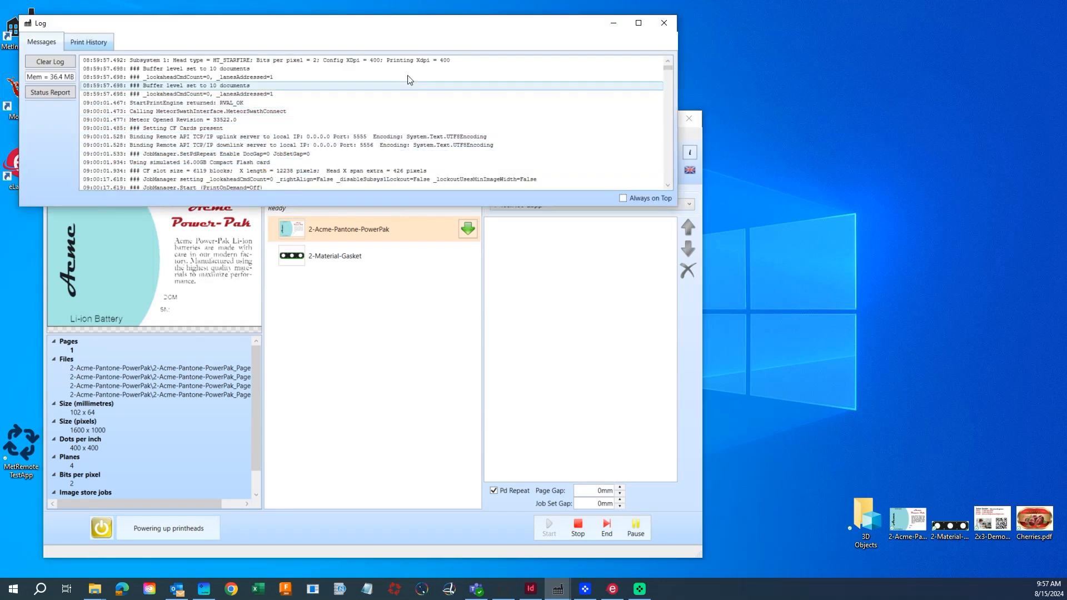
click(664, 23)
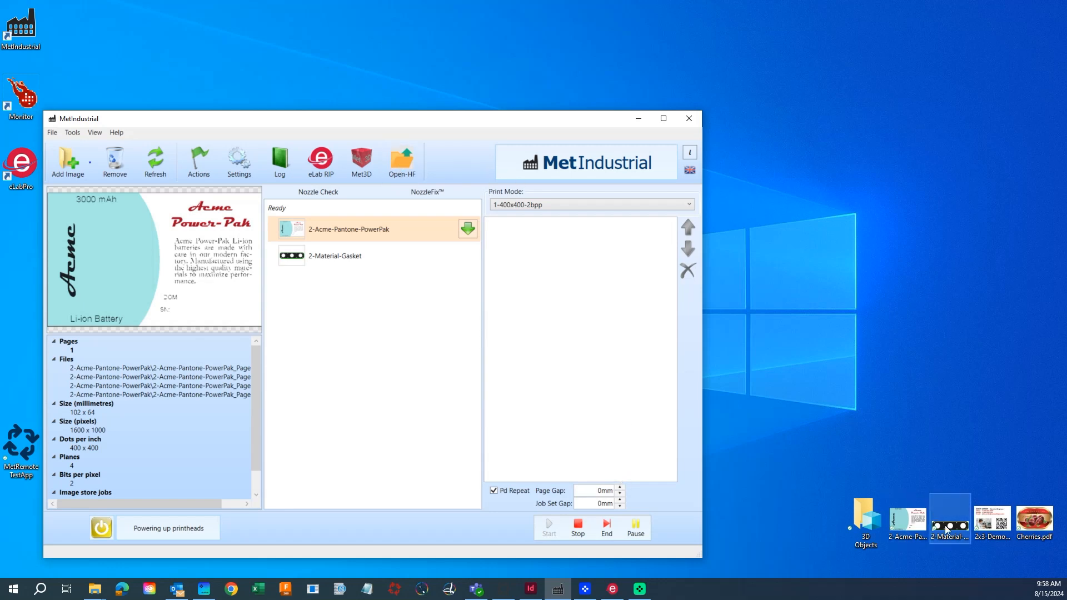
Preview the 2-Material-Gasket image and switch back to the 2-Acme-Pantone-PowerPak image.
click(1011, 564)
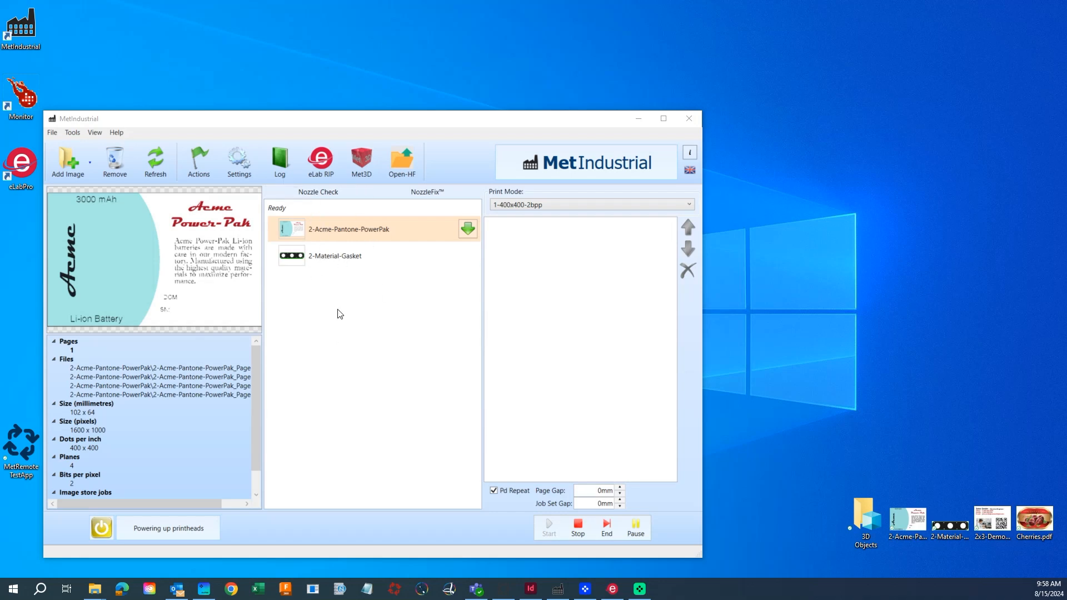
click(320, 256)
click(318, 229)
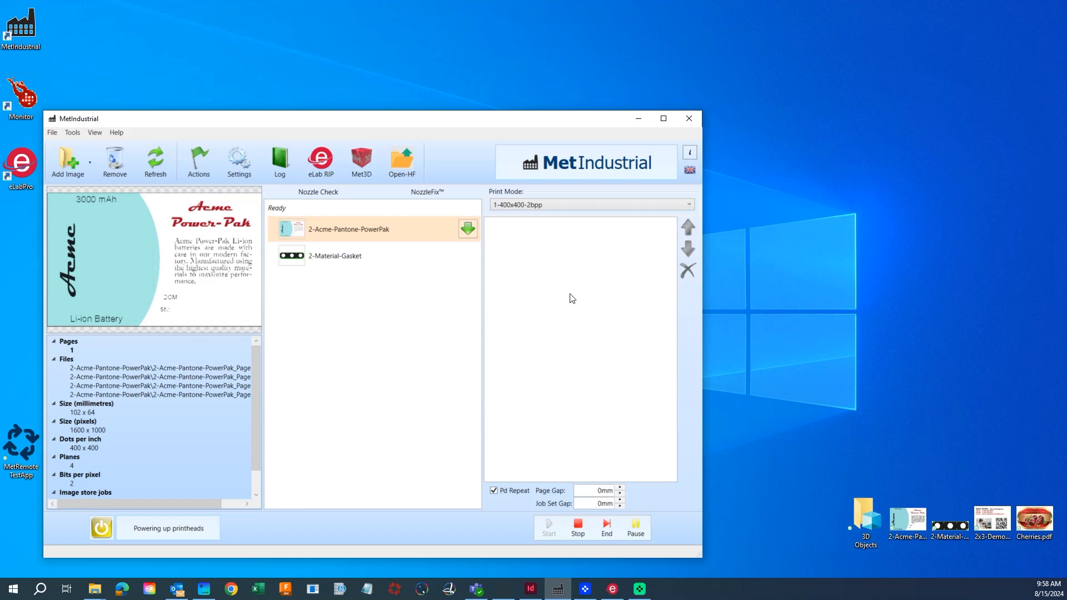
click(313, 260)
click(322, 232)
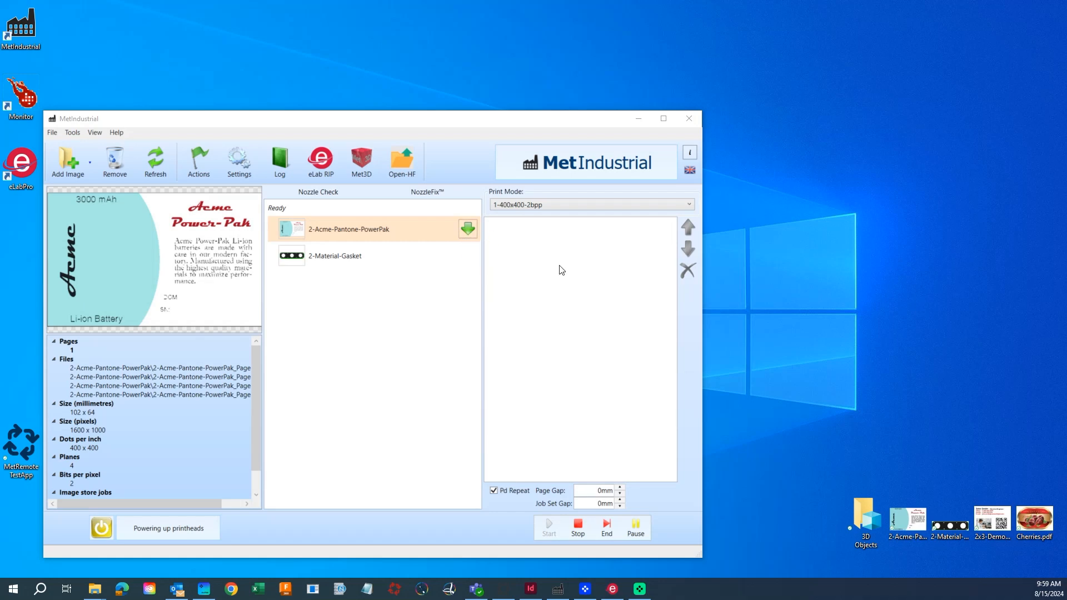
Load 2-Acme-Pantone-PowerPak into the image store as a Full Image job.
click(467, 229)
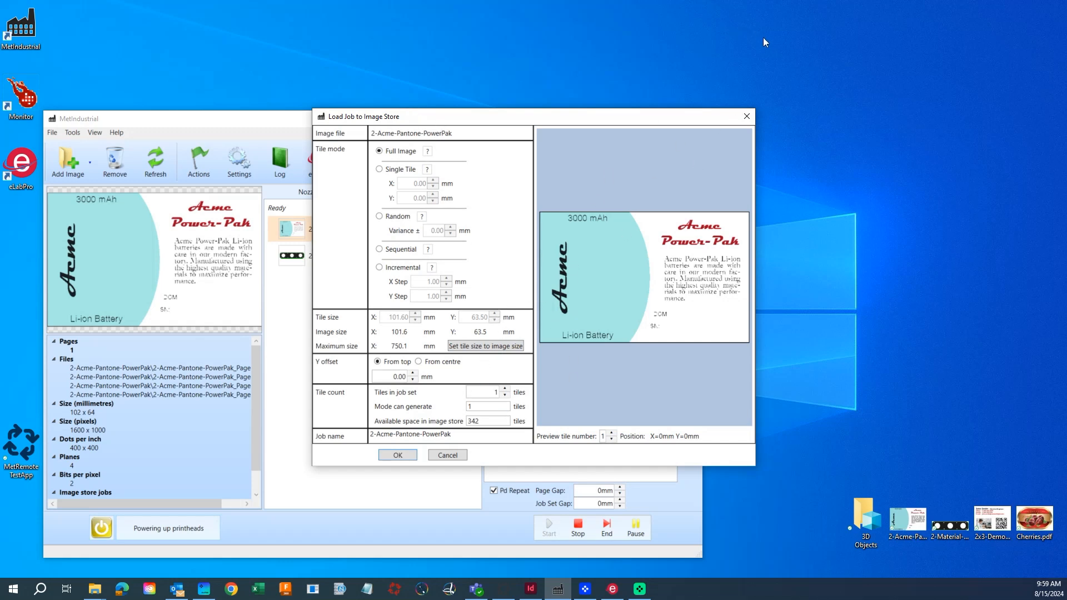
click(443, 455)
click(467, 232)
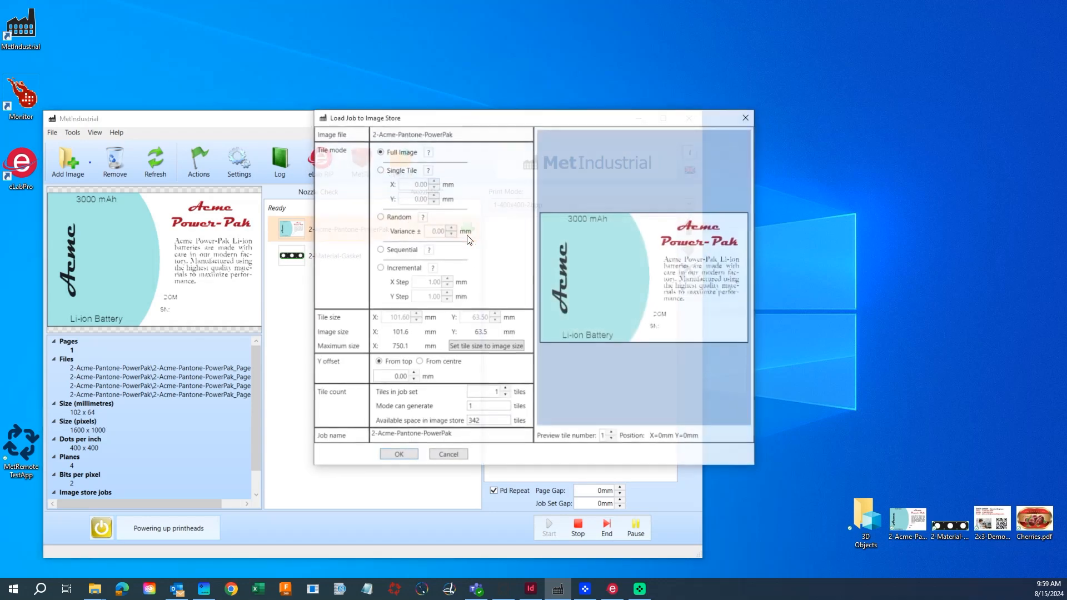
click(405, 456)
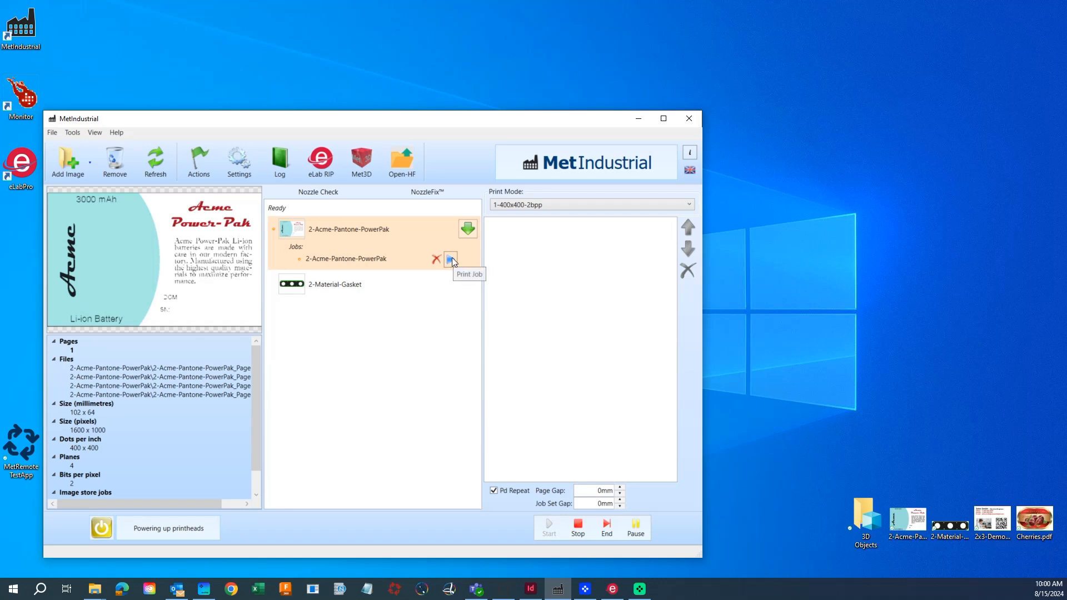
Add the 2-Acme-Pantone-PowerPak job to the print queue with 5 tiles to print.
click(450, 258)
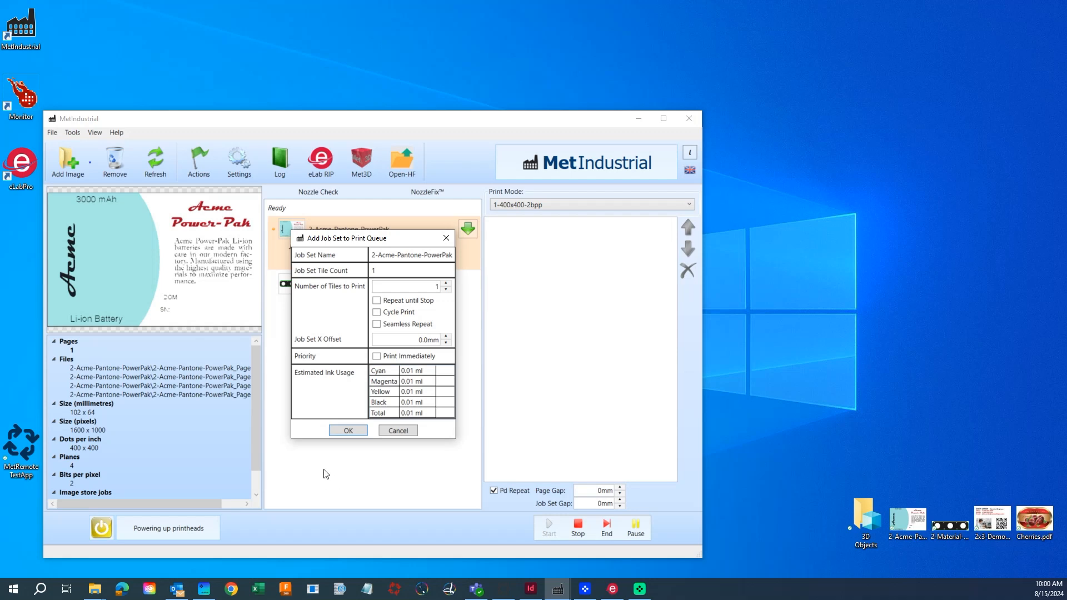
click(447, 283)
click(447, 283)
click(447, 283)
click(446, 283)
click(354, 430)
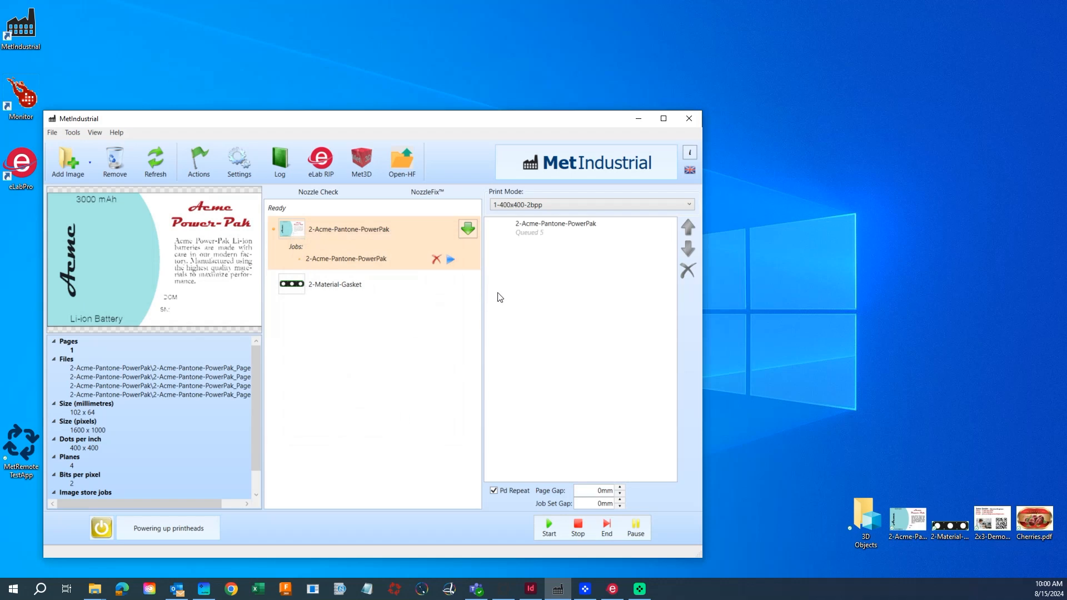
Remove the 2-Acme-Pantone-PowerPak job from the print queue.
click(535, 235)
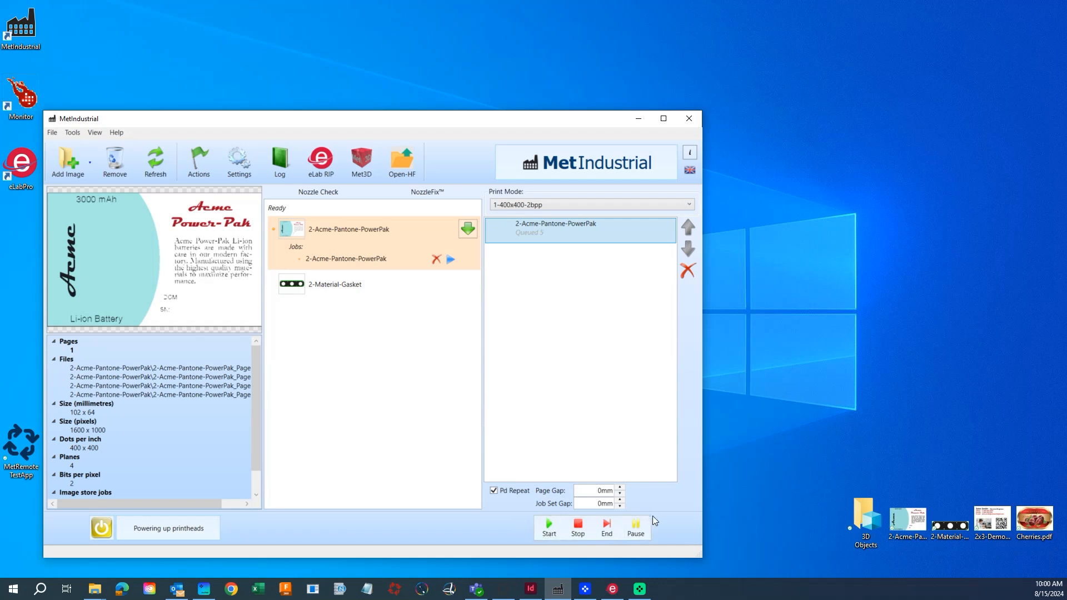
click(1005, 564)
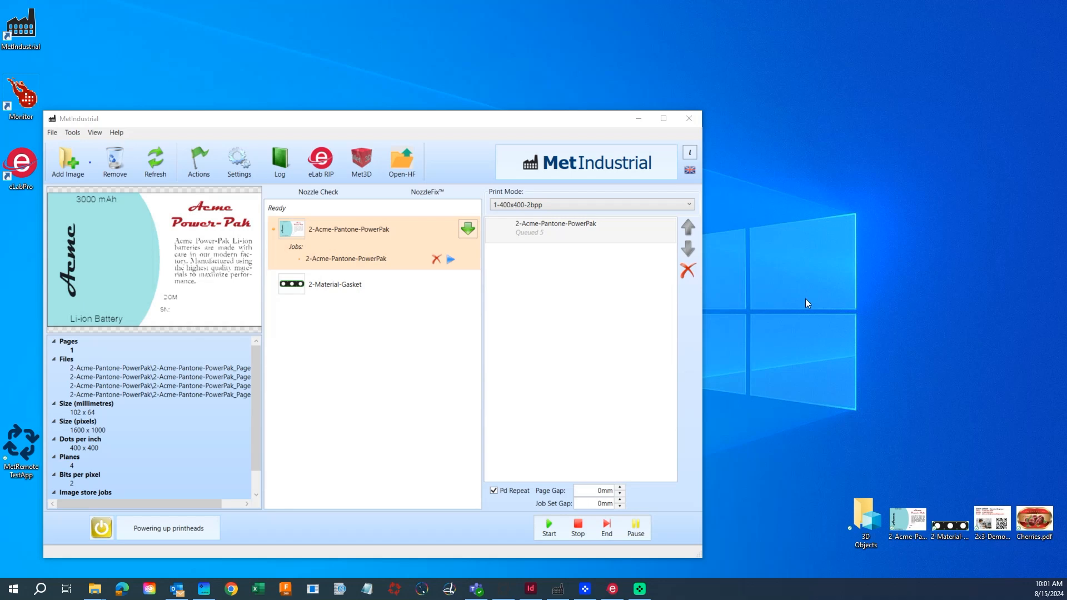
click(687, 270)
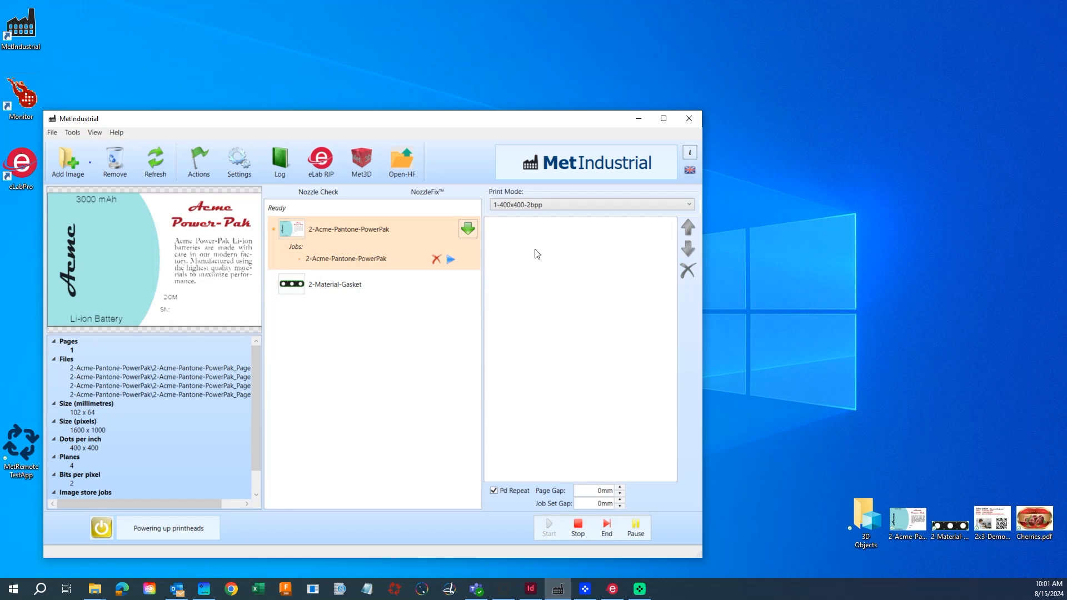
click(1004, 562)
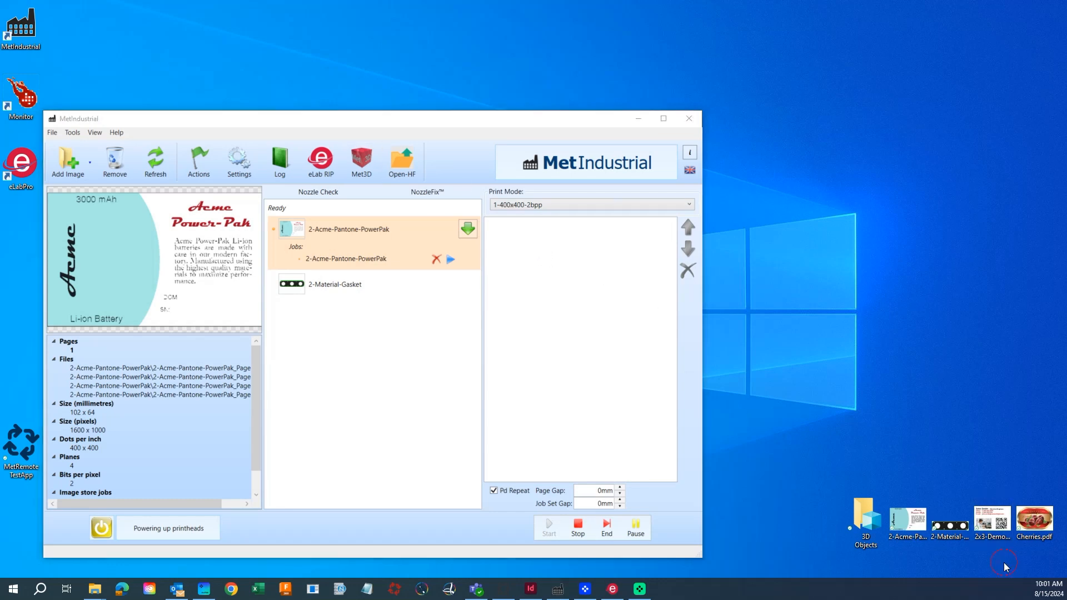
Switch to eLab Pro, RIP Cherries.pdf from the desktop with the AIS-Pearl-CMYK-2bpp configuration, and minimize it.
click(319, 162)
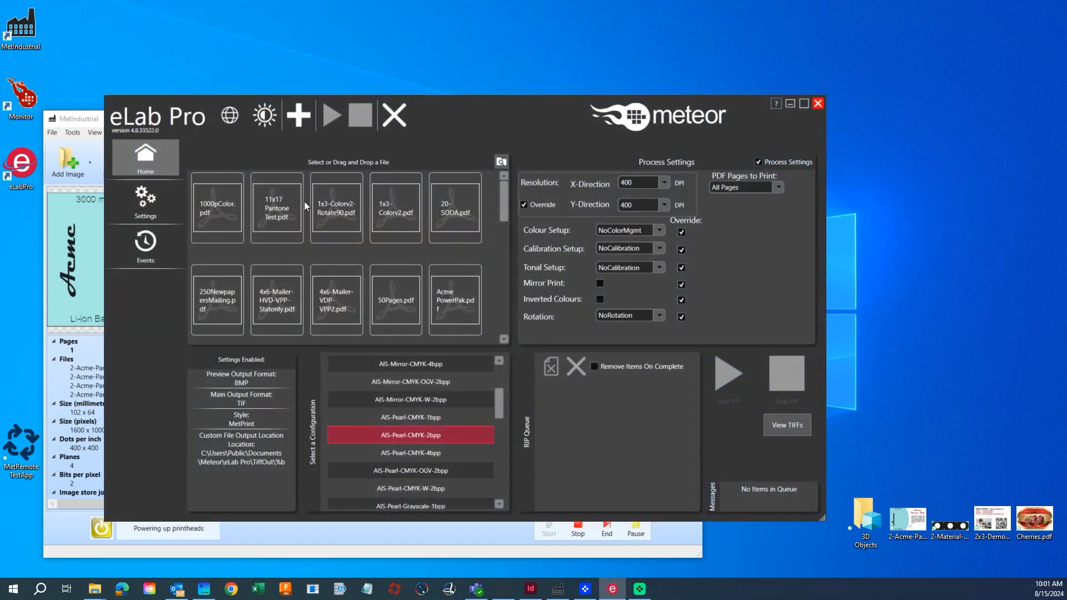
drag(1033, 519, 582, 393)
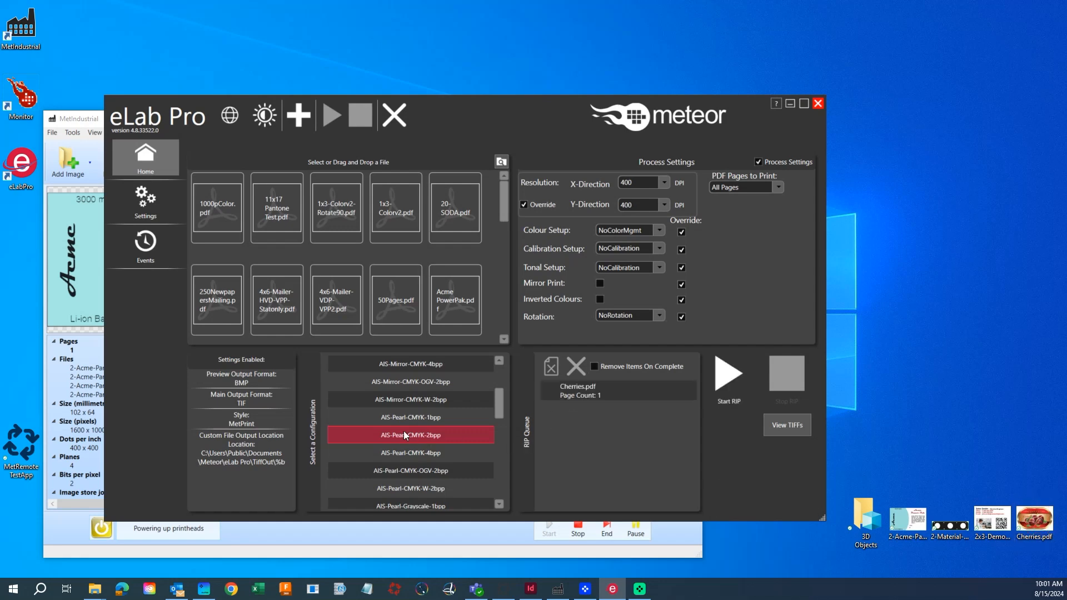
mouse_move(388, 439)
click(729, 377)
click(789, 103)
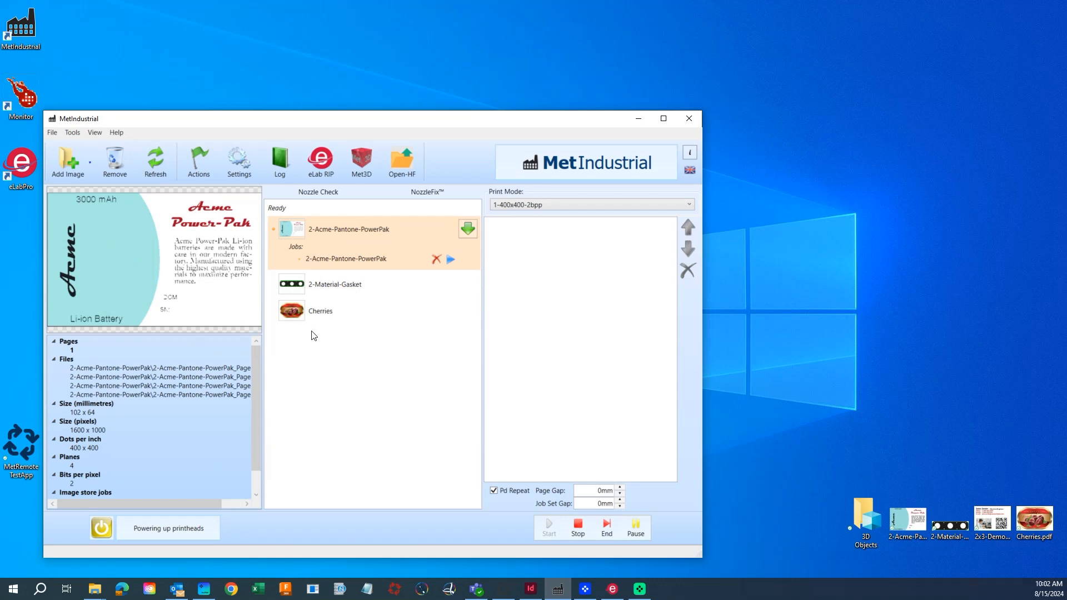
Load the Cherries image into the image store as a Full Image job.
click(319, 314)
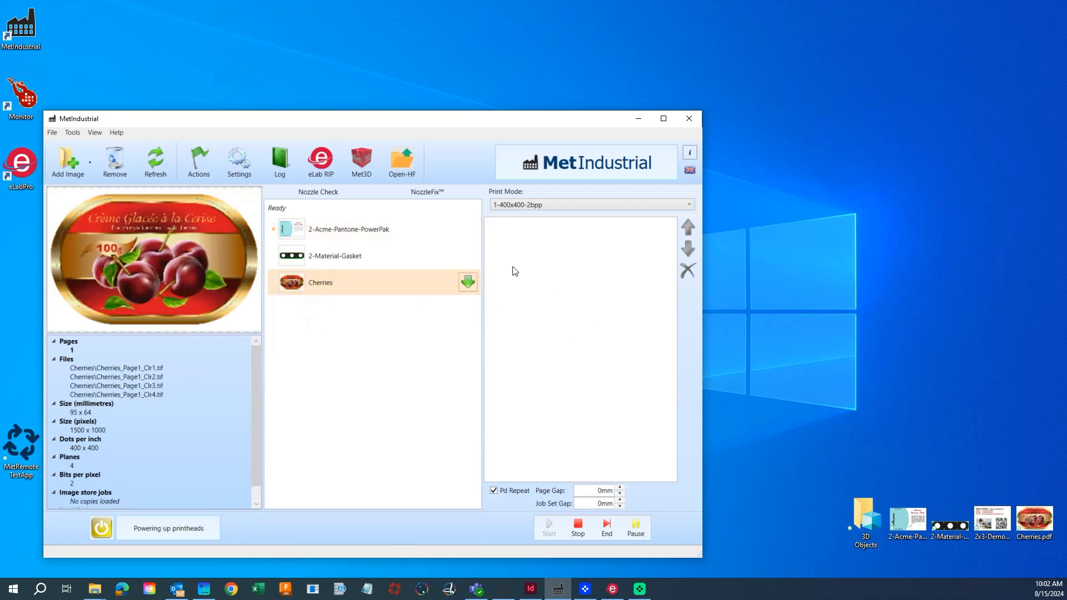
click(468, 283)
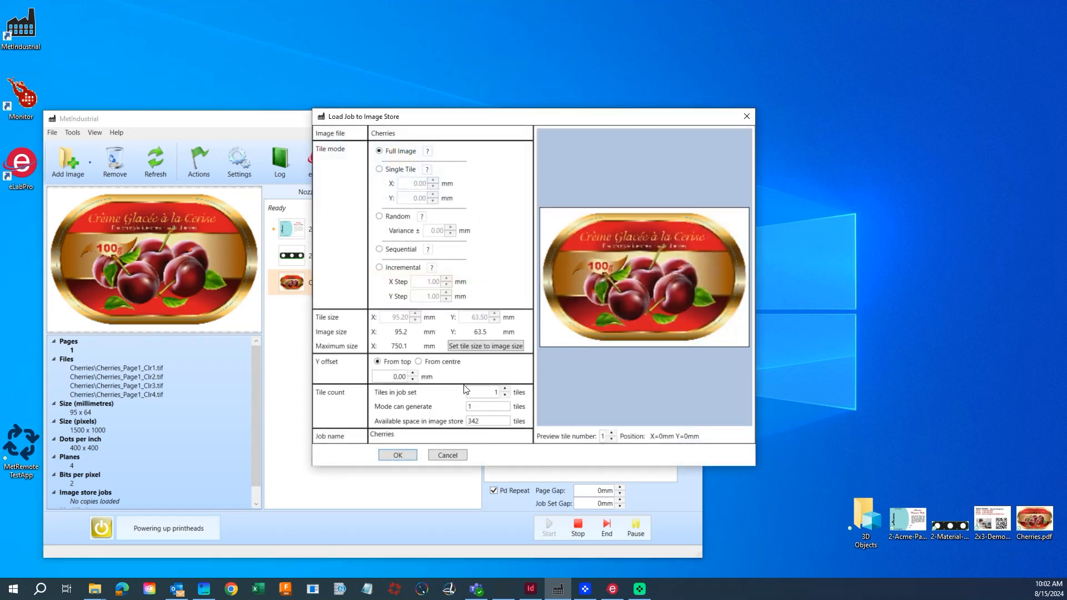
click(409, 455)
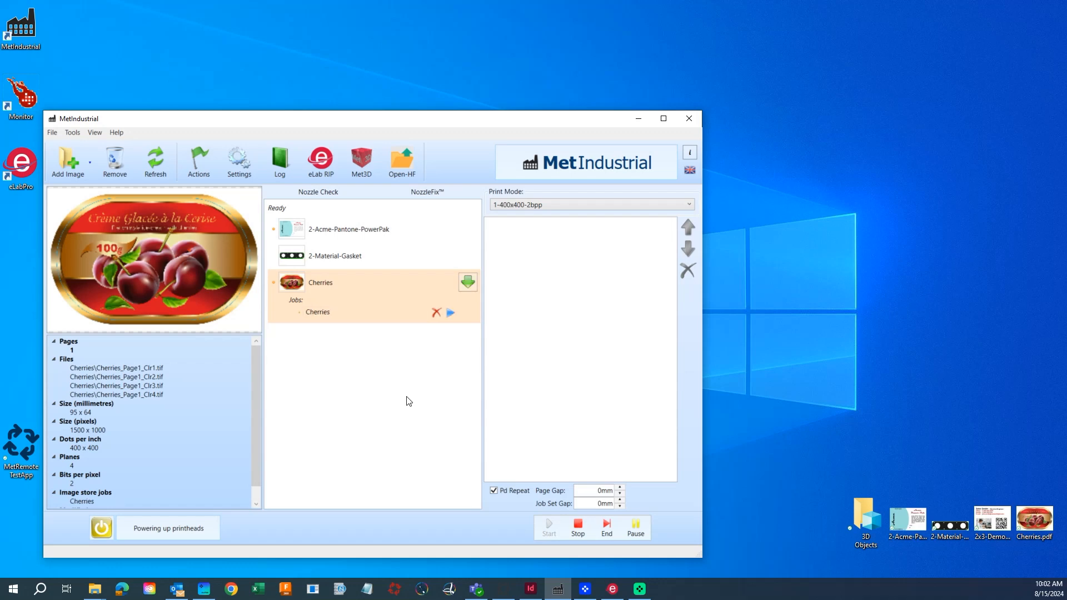
Add the Cherries job to the print queue with 22 tiles and start printing.
click(450, 313)
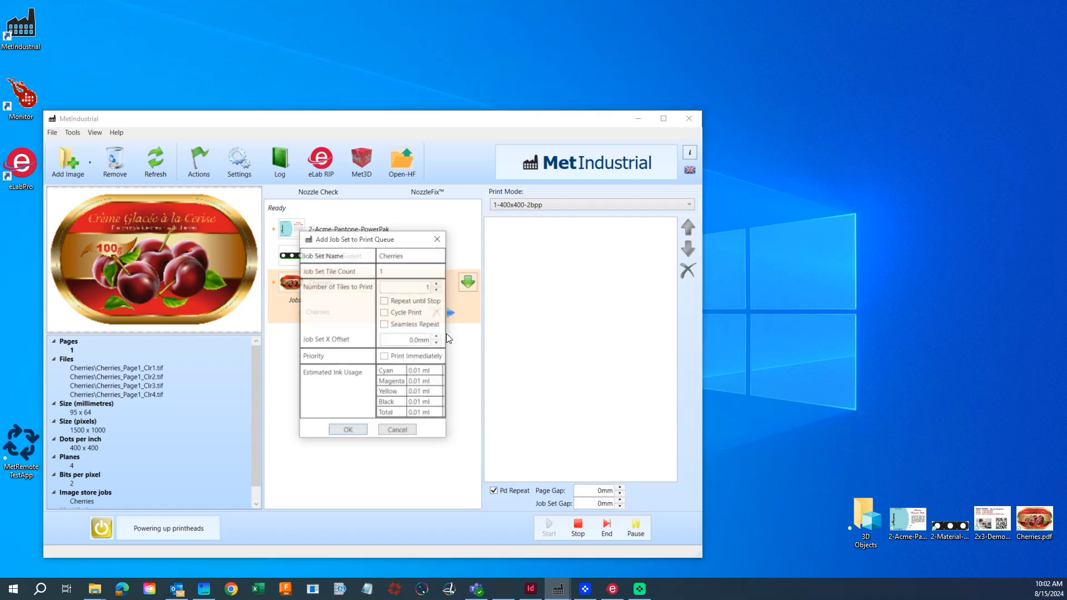
click(429, 287)
text(1)
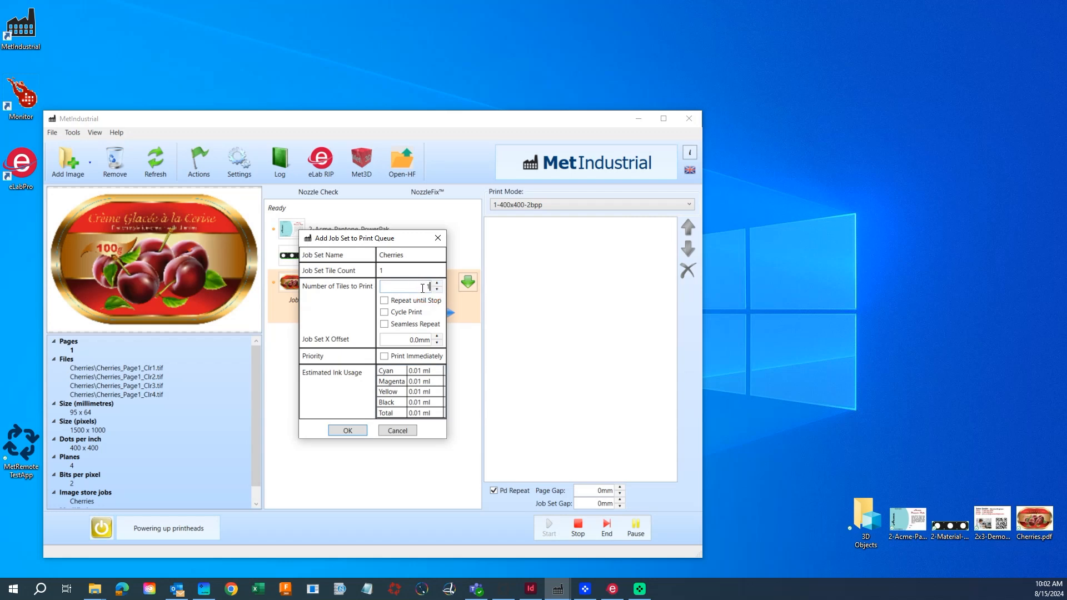
text(0)
click(429, 371)
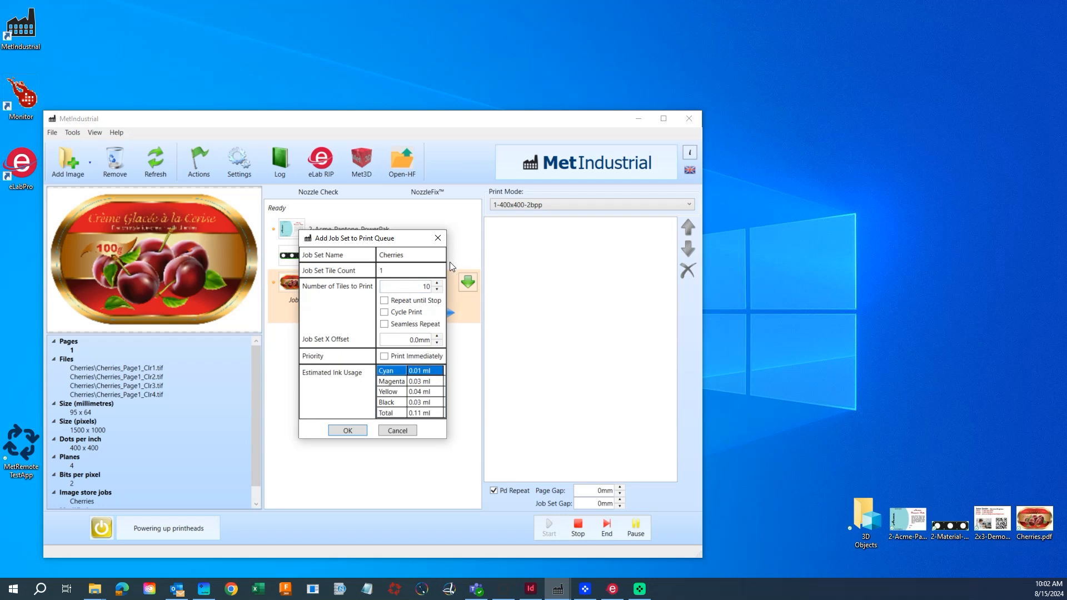
click(436, 284)
click(436, 284)
click(436, 283)
click(436, 283)
click(436, 283)
click(436, 283)
click(436, 283)
click(436, 283)
click(437, 283)
click(437, 283)
click(436, 283)
click(437, 283)
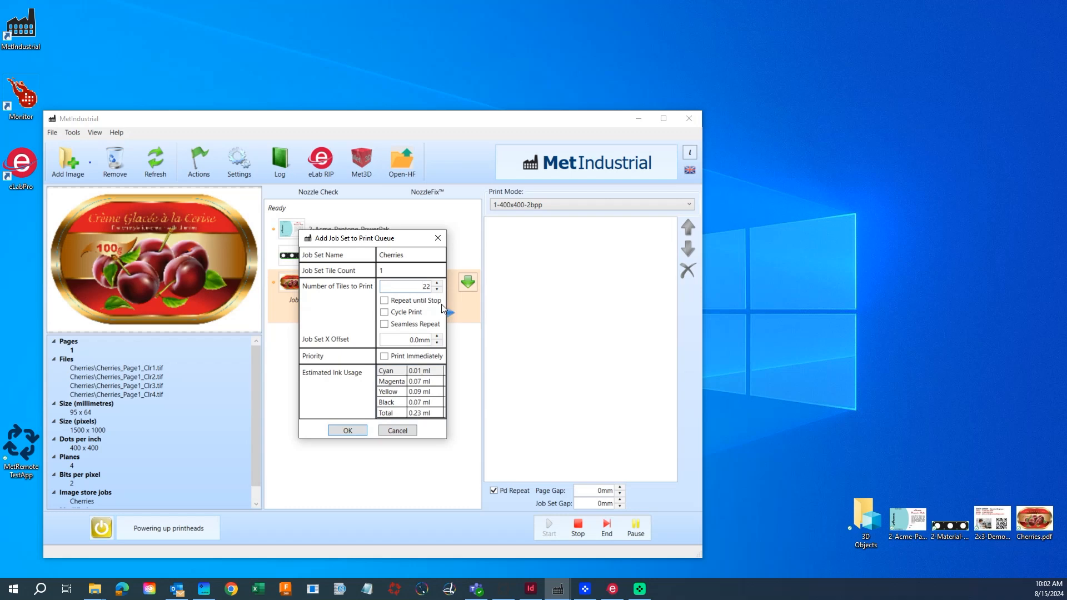
click(350, 432)
click(525, 227)
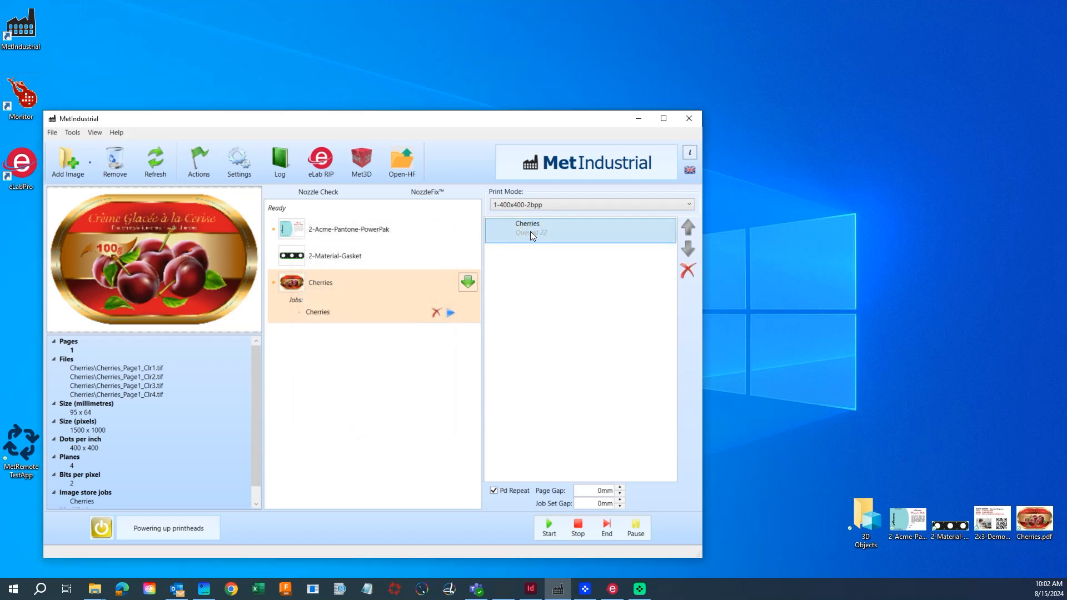
click(549, 528)
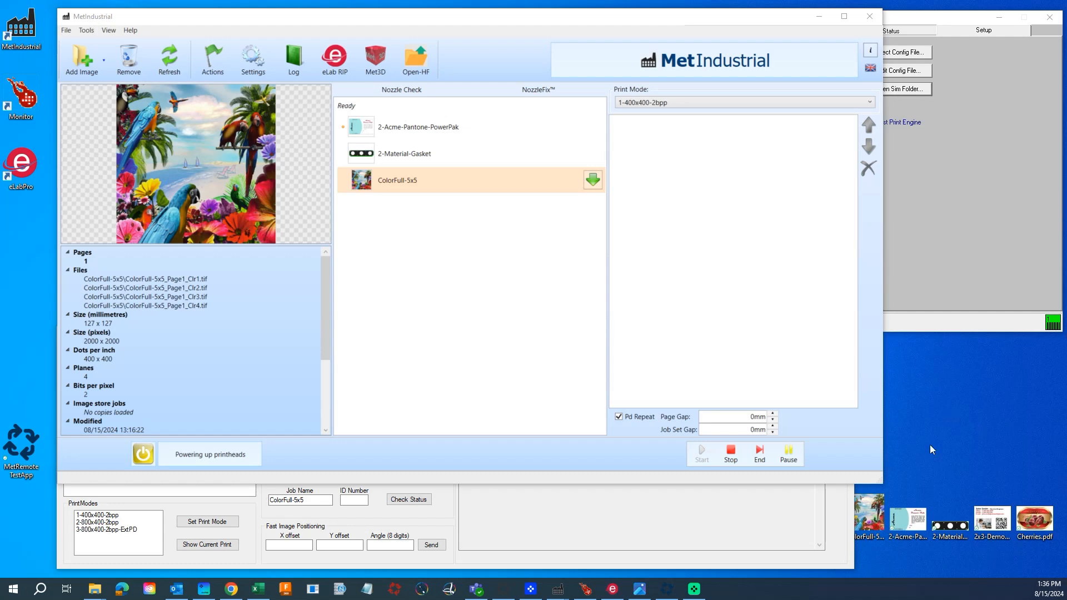
Make the MetIndustrial window shorter and wider, and place the MetRemote TestApp window in front directly below it.
drag(882, 482, 1036, 306)
click(546, 335)
drag(546, 335, 558, 326)
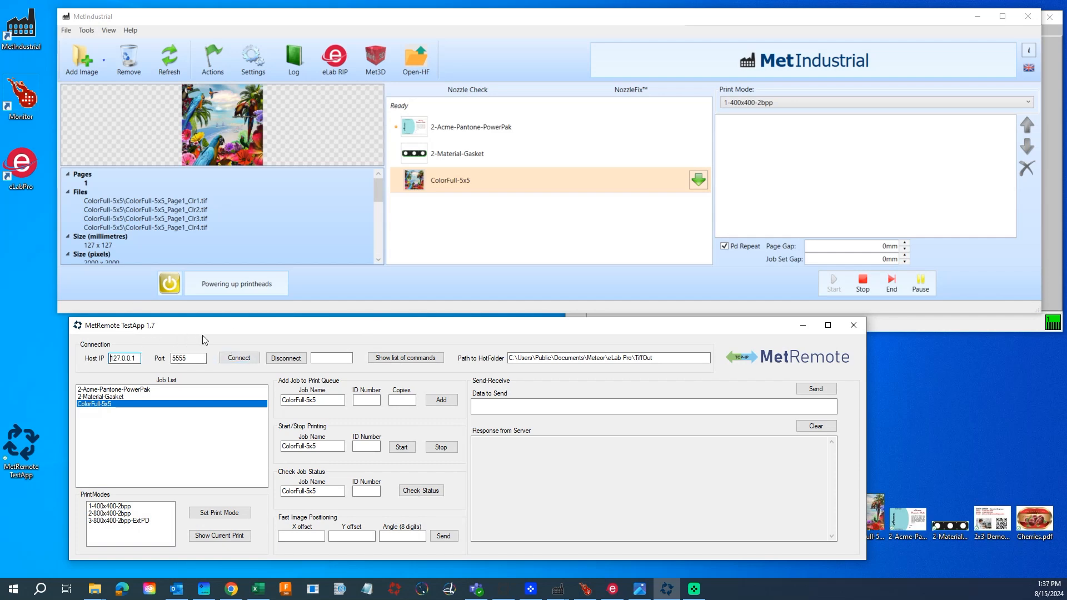
Select ColorFull-5x5 in the MetRemote job list and connect the client to the server.
click(108, 397)
click(108, 389)
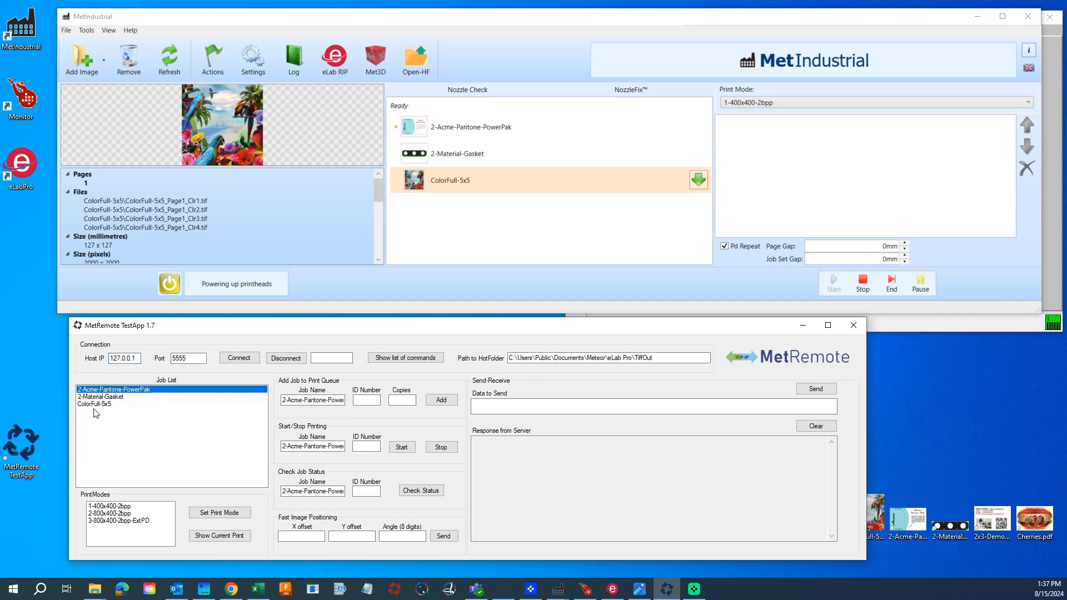
click(96, 405)
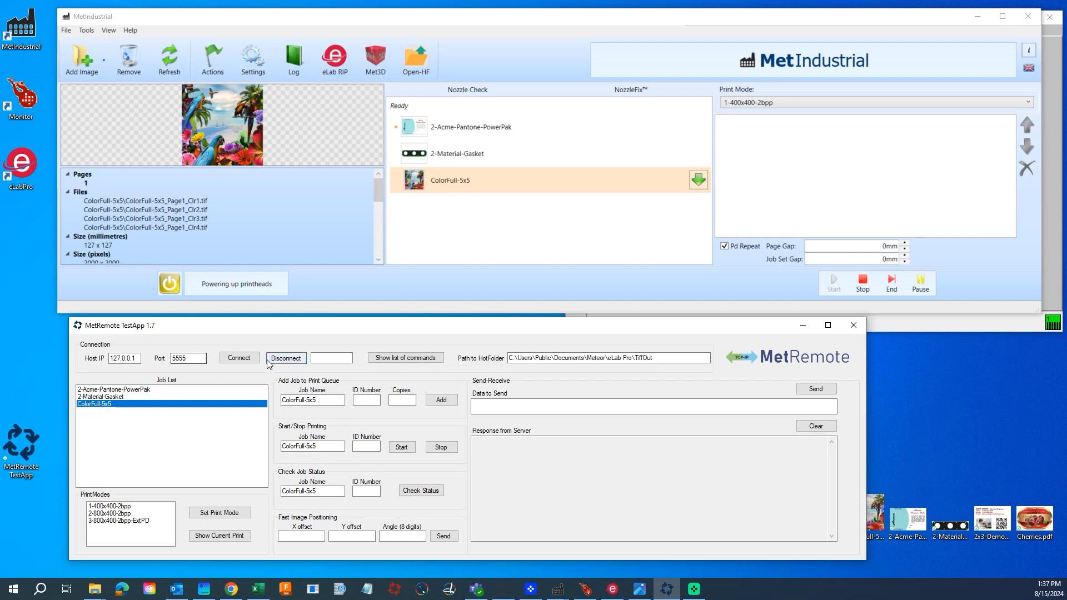
click(248, 362)
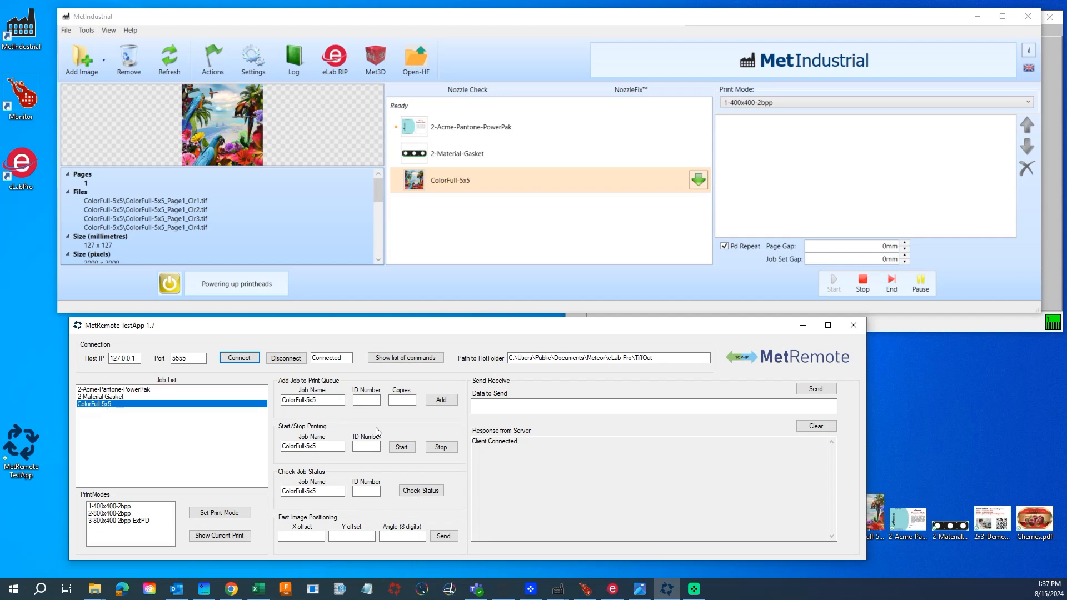
Remotely add the ColorFull-5x5 job to the print queue with job ID 1001 and 5 copies.
click(368, 400)
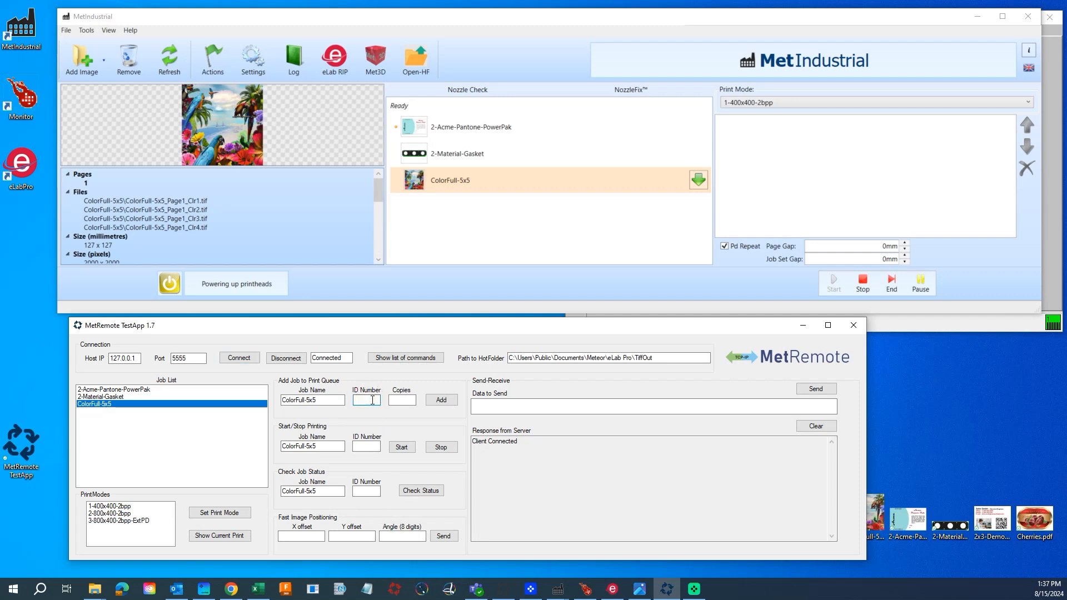
click(413, 400)
text(5)
click(442, 400)
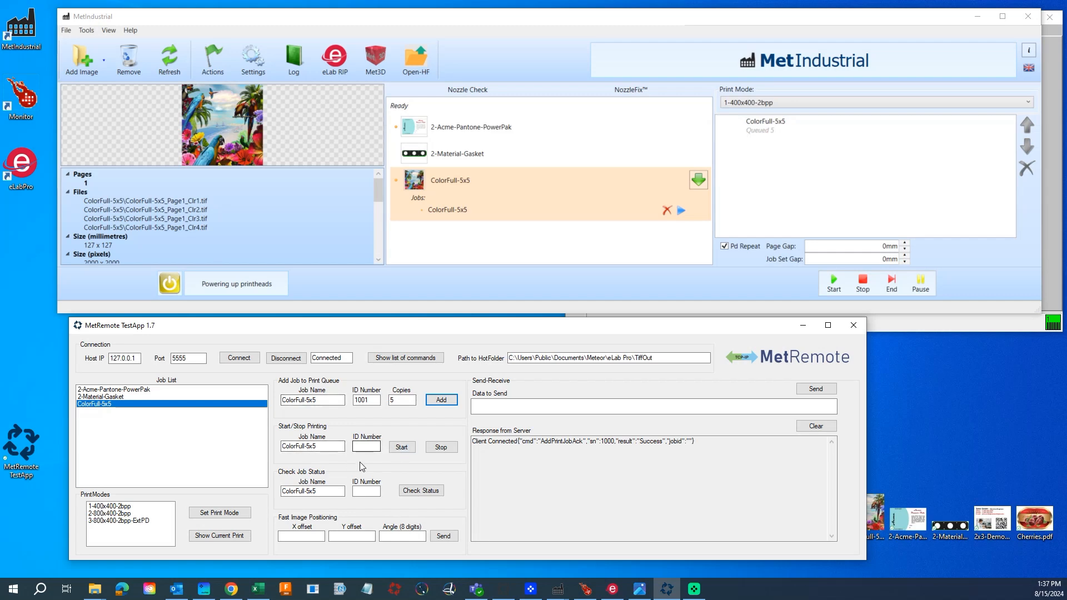
Remotely start and then stop printing the ColorFull-5x5 job, using job ID 1001.
click(378, 446)
click(401, 446)
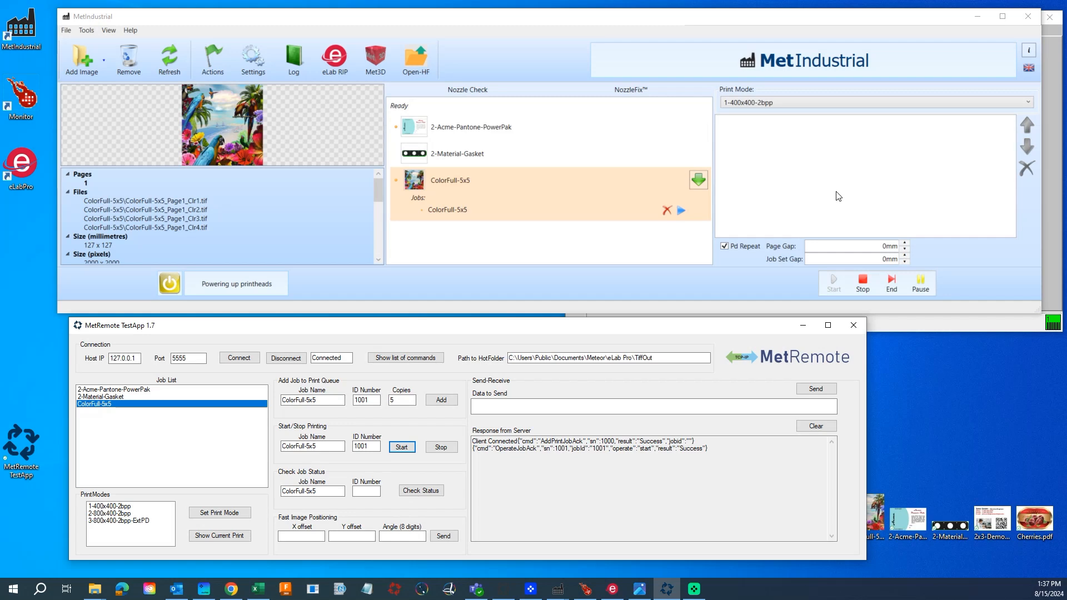
click(441, 448)
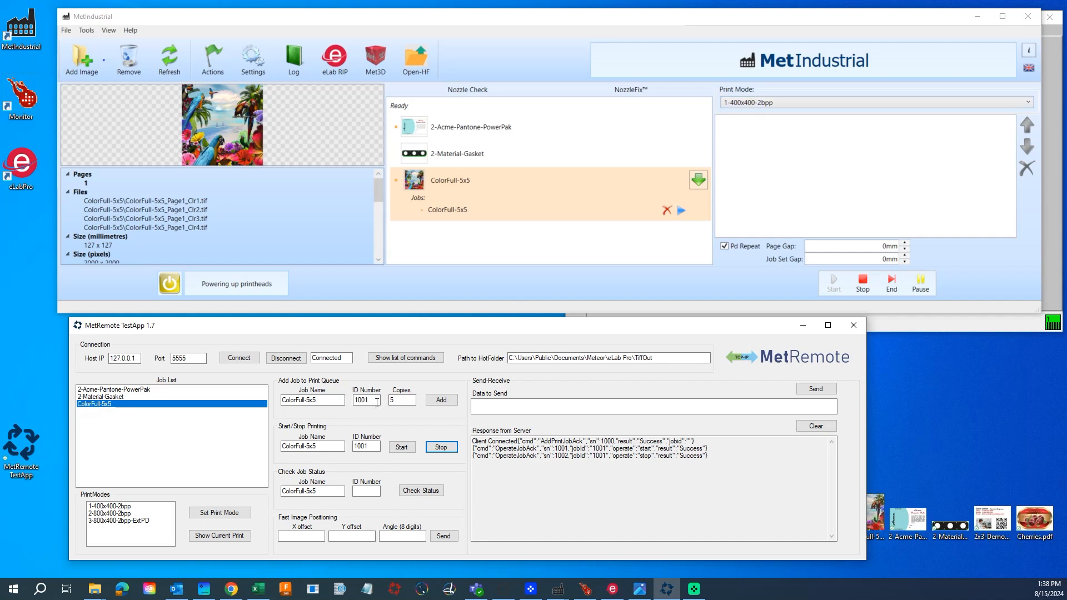
Remotely set the print mode to 3-800x400-2bpp-ExtPD.
click(124, 521)
click(221, 513)
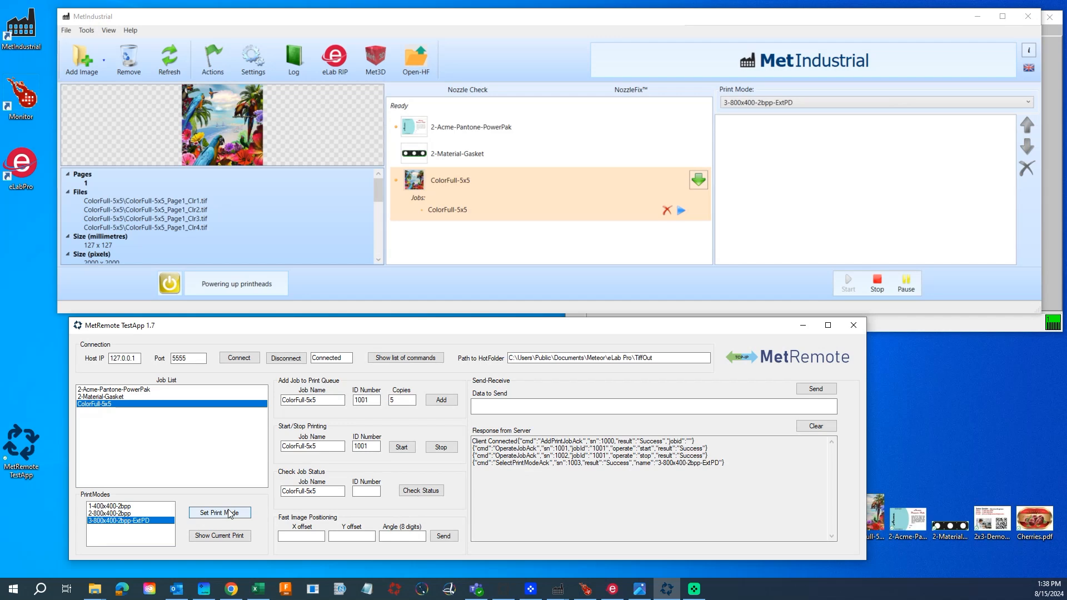